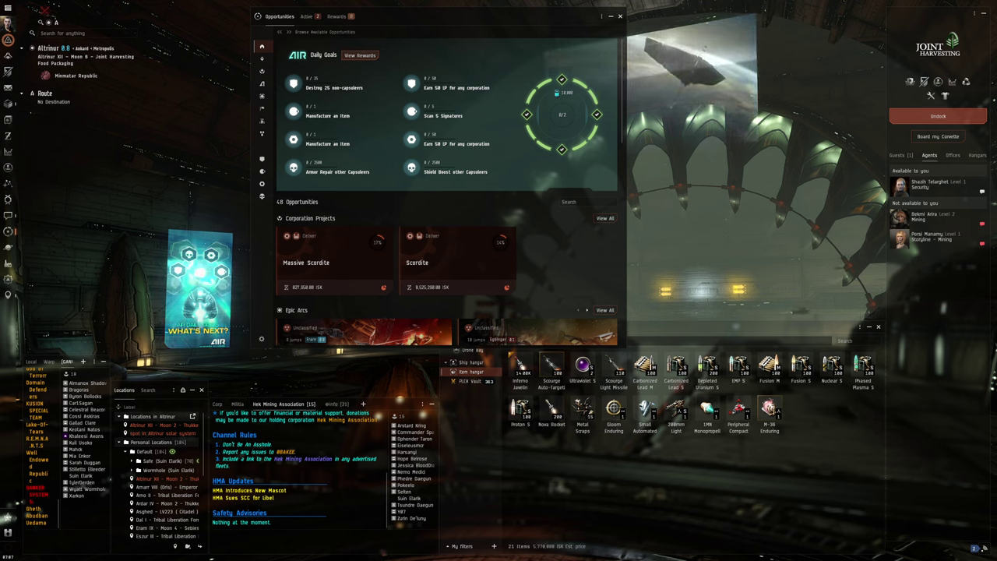
# Step: Track the 'Manufacture an Item' daily goal, then close the Opportunities window
pyautogui.rightClick(327, 118)
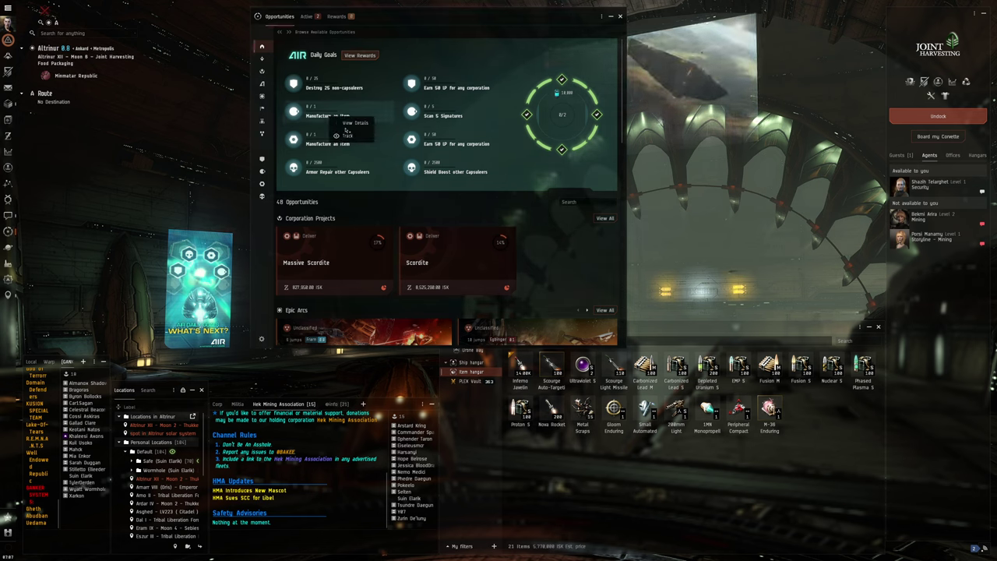
pyautogui.click(347, 134)
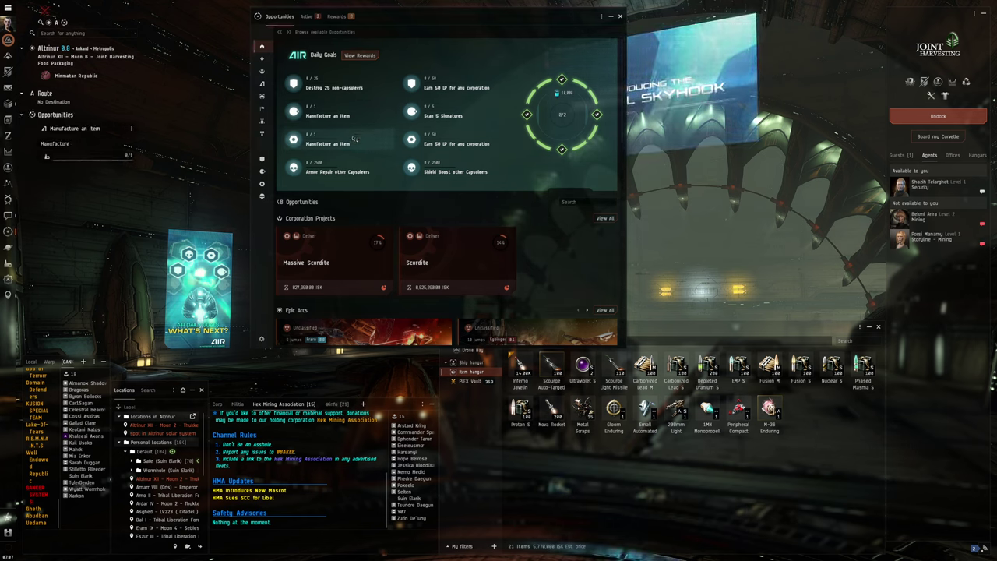
pyautogui.click(620, 16)
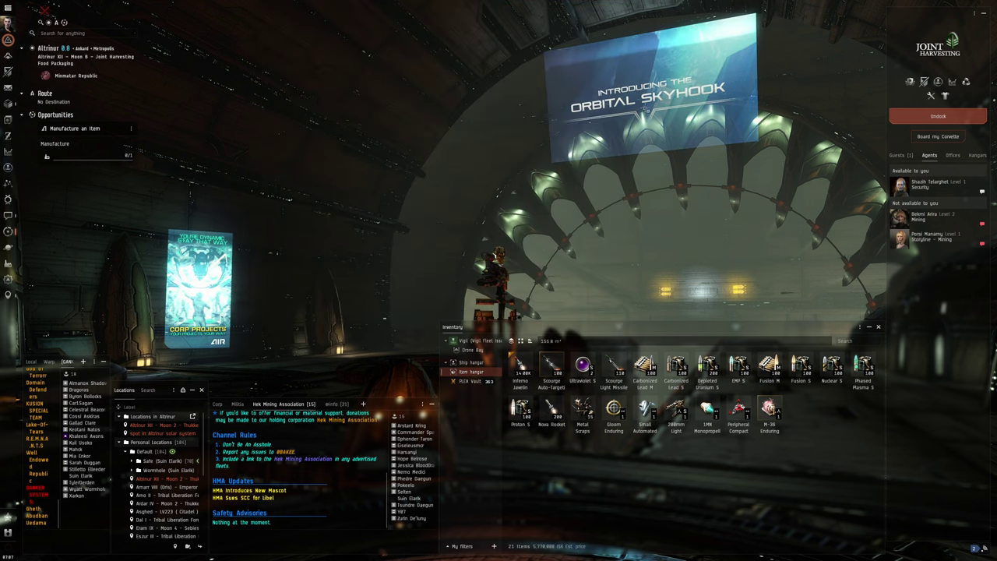
# Step: Board the corvette and move every hangar item except Inferno Javelin into the Reaper's cargo
pyautogui.click(945, 141)
pyautogui.click(459, 317)
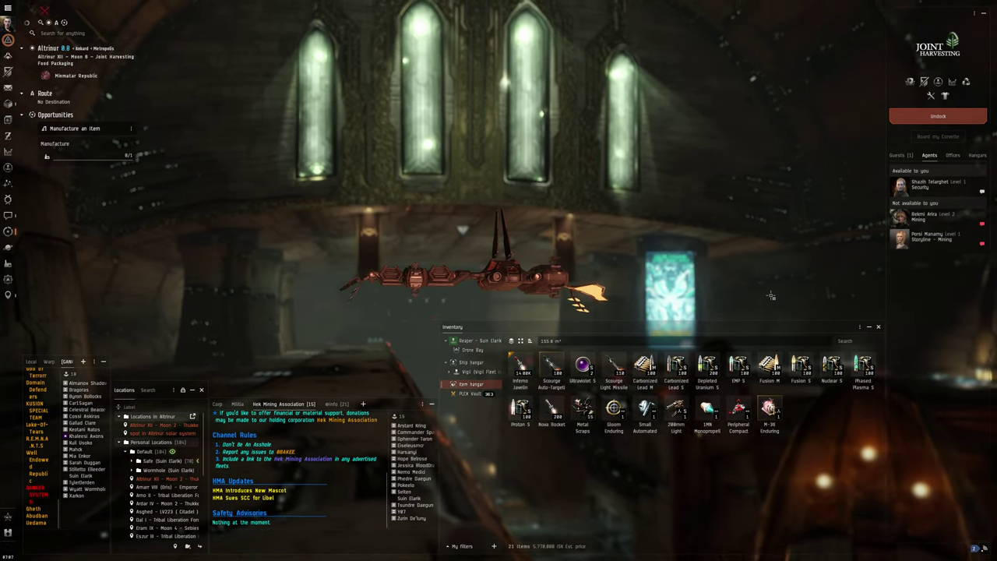
pyautogui.rightClick(519, 363)
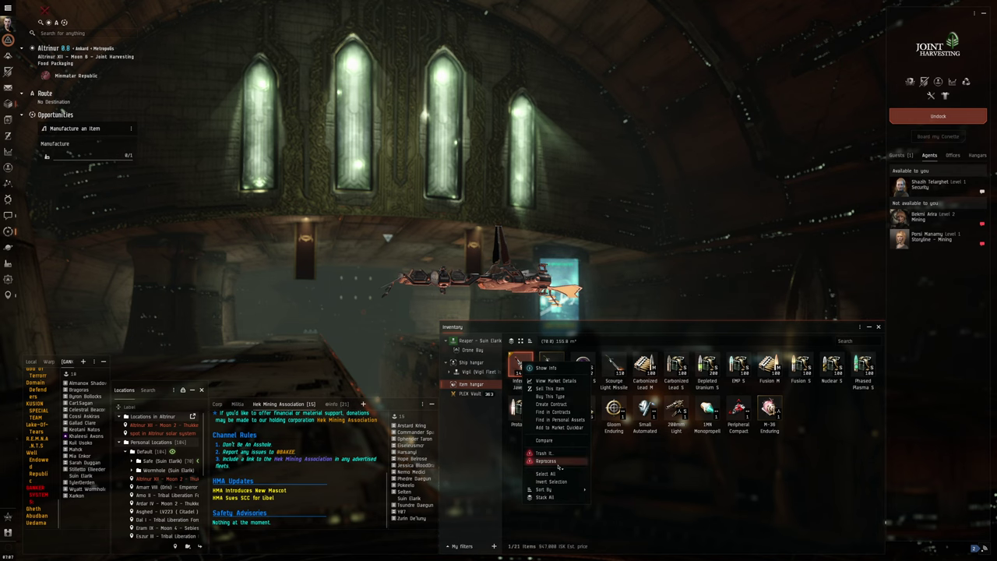
pyautogui.click(560, 482)
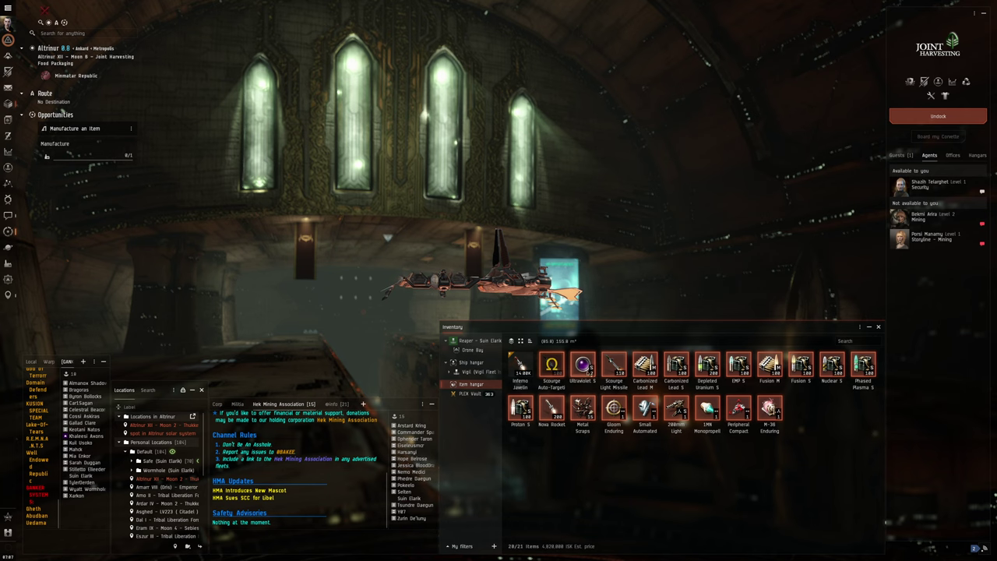
pyautogui.moveTo(550, 409); pyautogui.dragTo(467, 347)
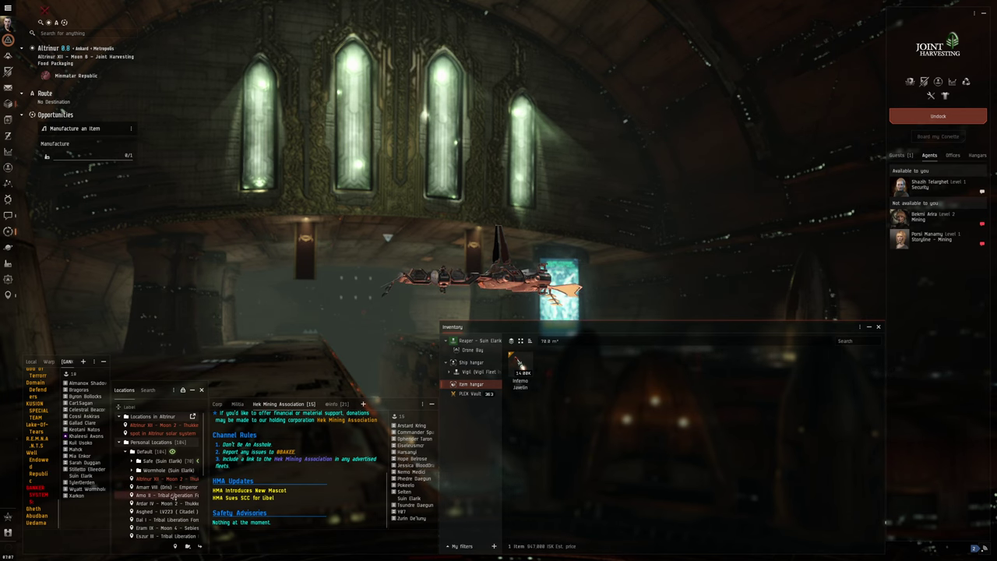
pyautogui.scroll(-3, 174, 496)
pyautogui.scroll(-2, 179, 492)
pyautogui.scroll(-2, 179, 492)
pyautogui.scroll(-2, 179, 492)
pyautogui.scroll(-2, 178, 493)
# Step: Set the Dibra I bookmark as the destination and show the Local chat channel
pyautogui.rightClick(142, 495)
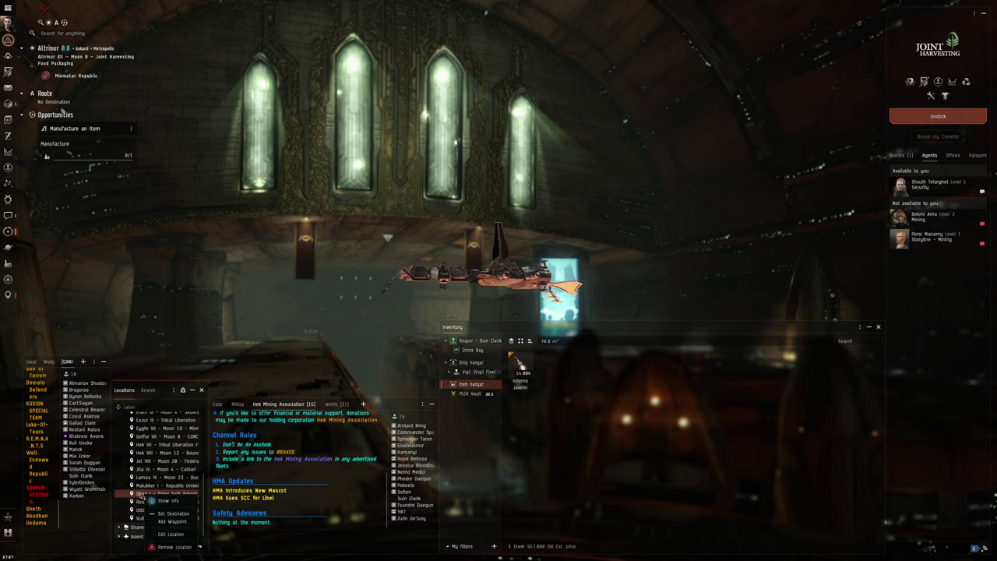
pyautogui.click(168, 514)
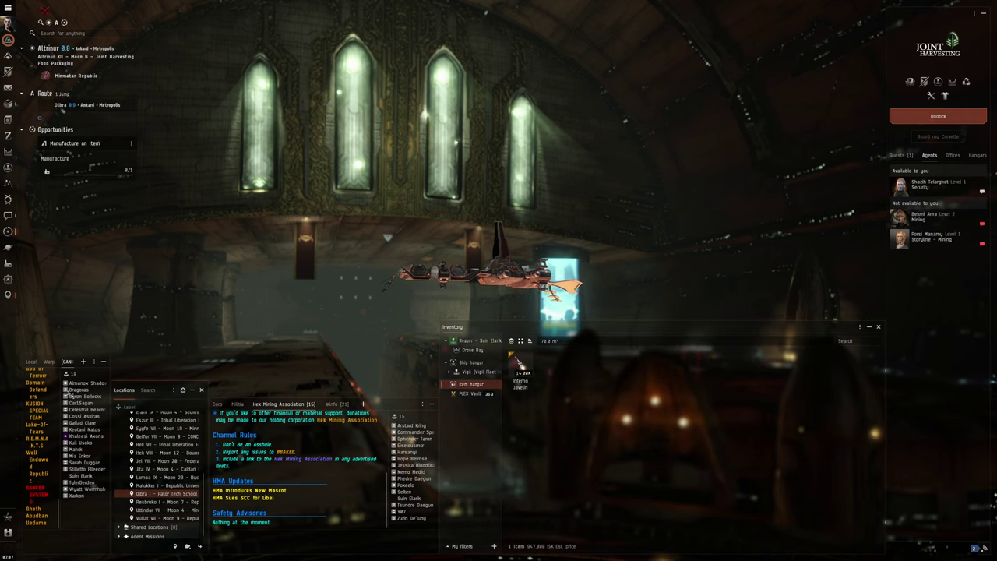
pyautogui.click(29, 362)
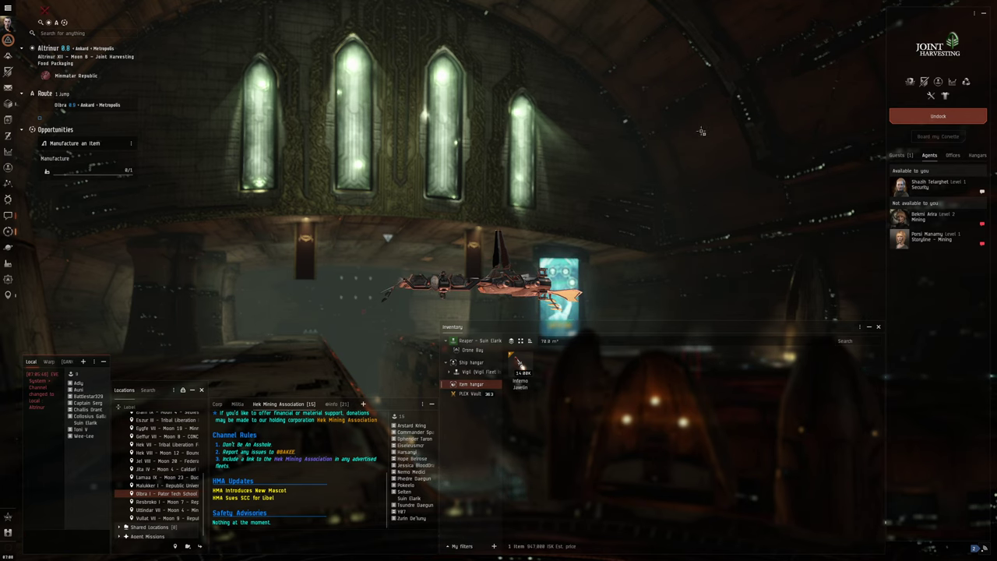
# Step: Undock and warp to the Dibra stargate to reach Dibra I – Pator Tech School
pyautogui.click(956, 121)
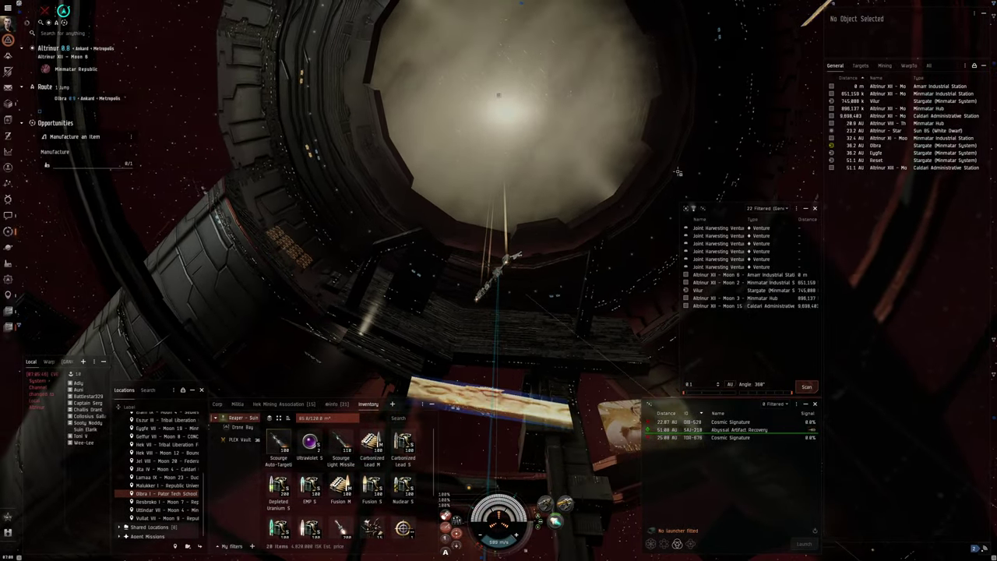
pyautogui.click(876, 145)
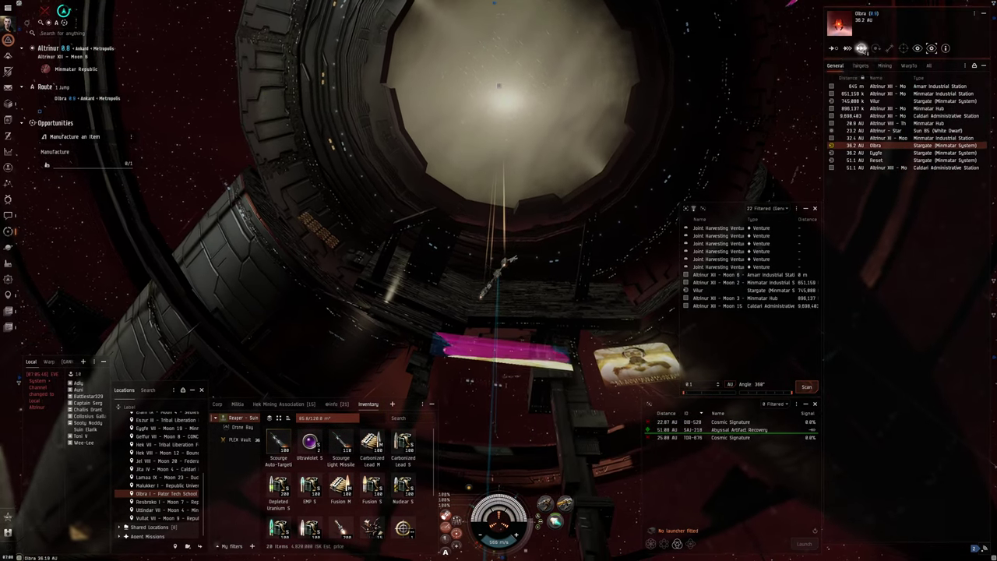
pyautogui.hotkey('ctrl', 's')
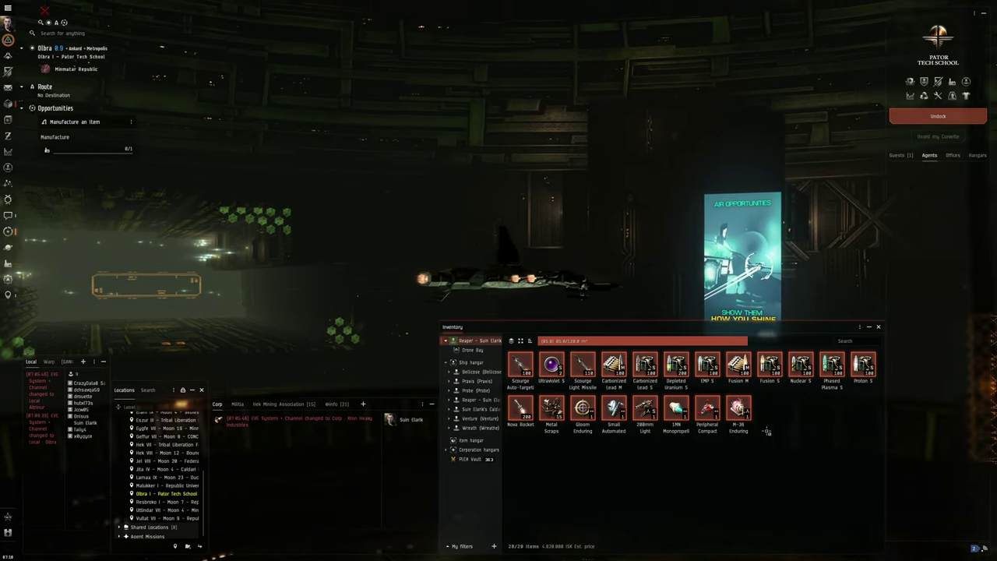
# Step: Unload the Reaper's cargo into the item hangar, stack all items, and open Industry
pyautogui.moveTo(739, 423)
pyautogui.mouseDown()
pyautogui.moveTo(488, 459)
pyautogui.moveTo(471, 441)
pyautogui.mouseUp()
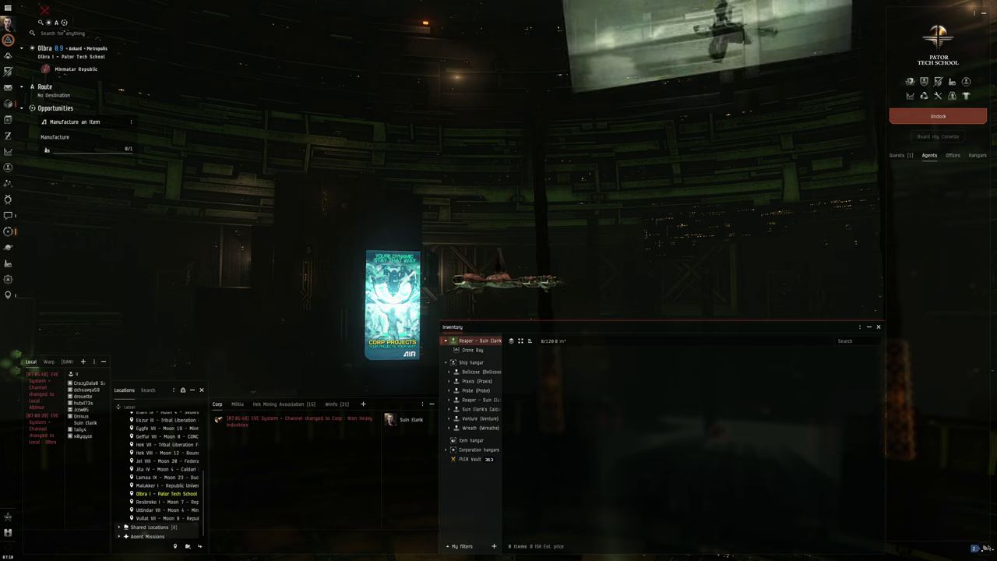
pyautogui.moveTo(984, 548)
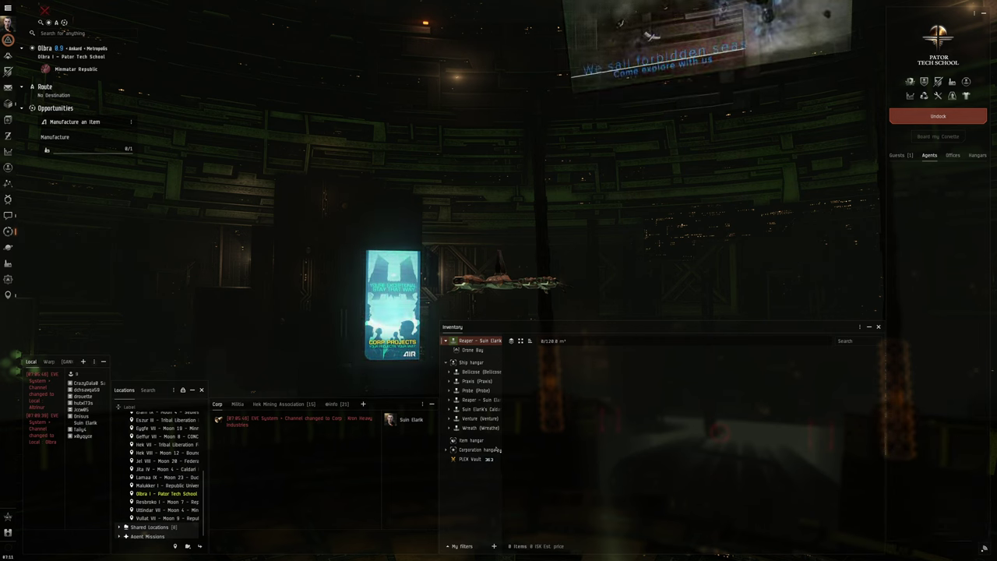
pyautogui.click(476, 445)
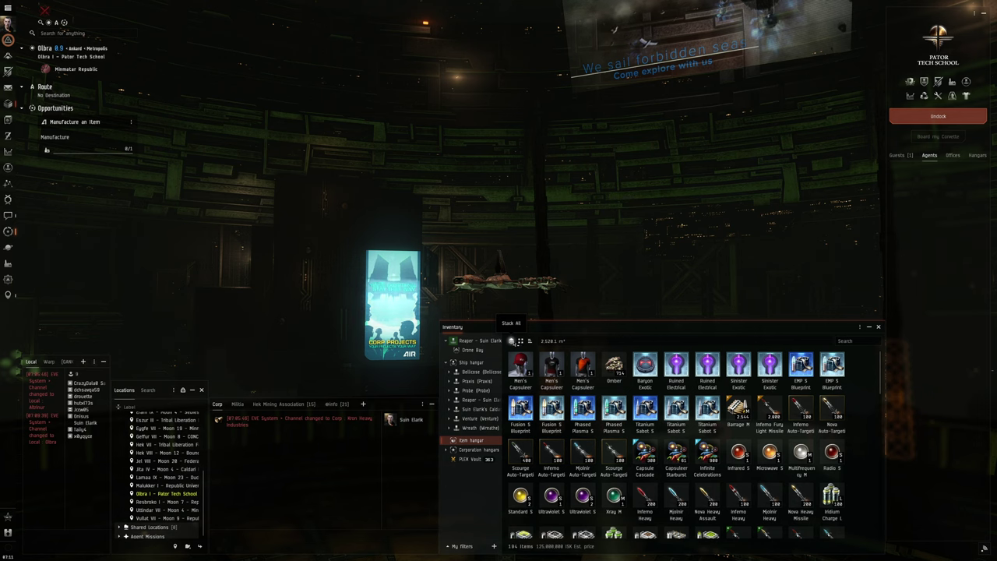
pyautogui.click(511, 340)
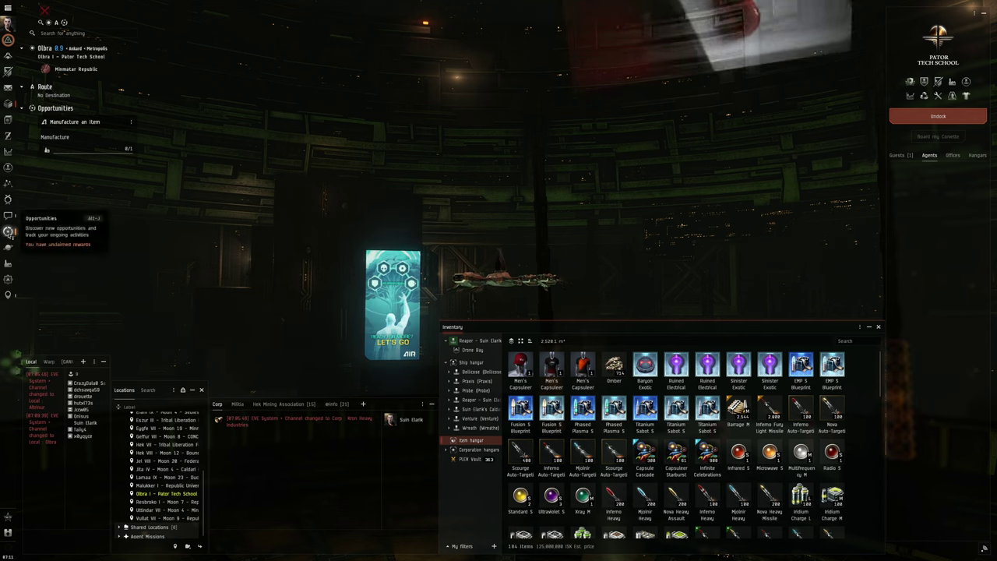
pyautogui.click(9, 263)
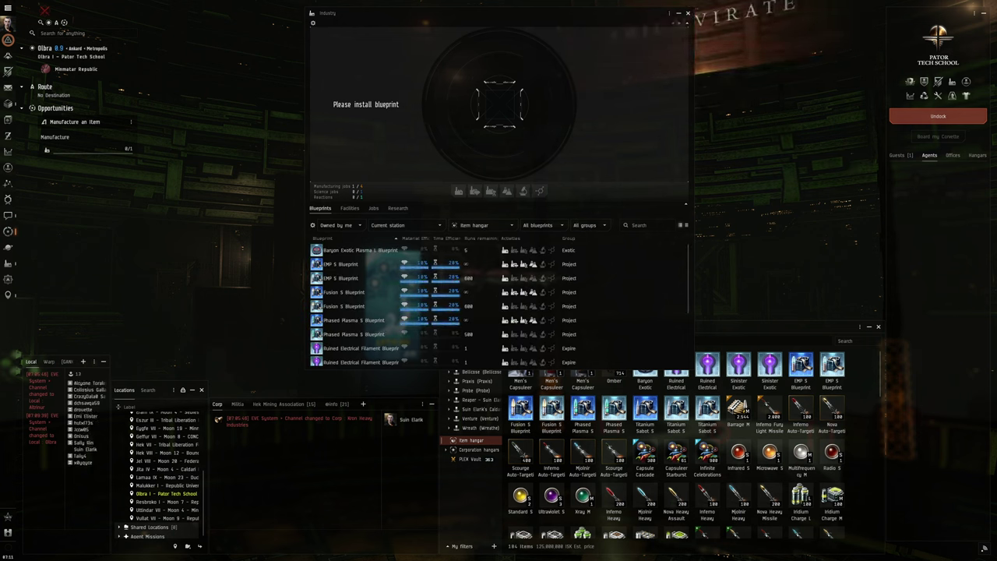
# Step: Deliver the finished Warrior I job, start a new Warrior I Blueprint job, and close Industry
pyautogui.click(374, 208)
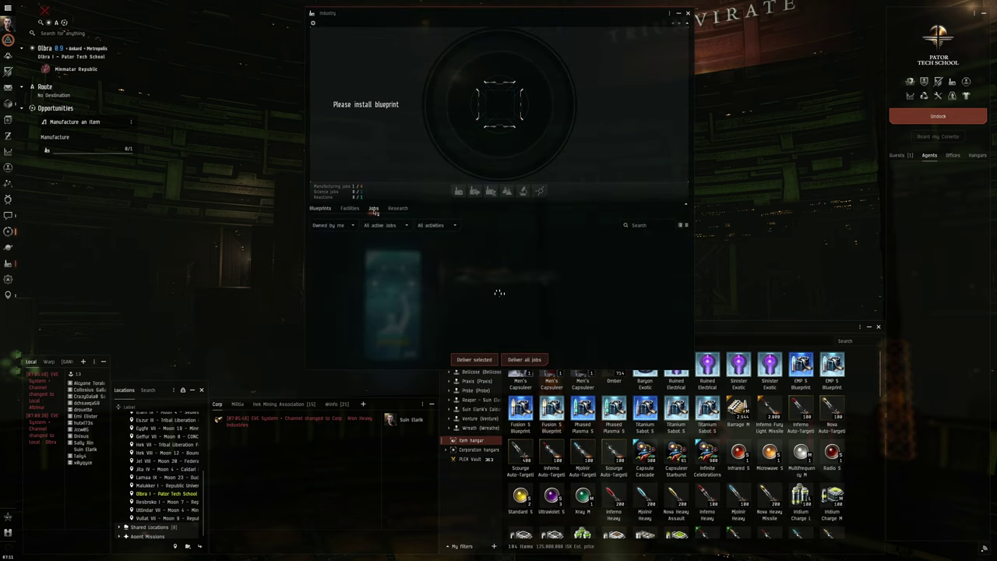
pyautogui.click(348, 248)
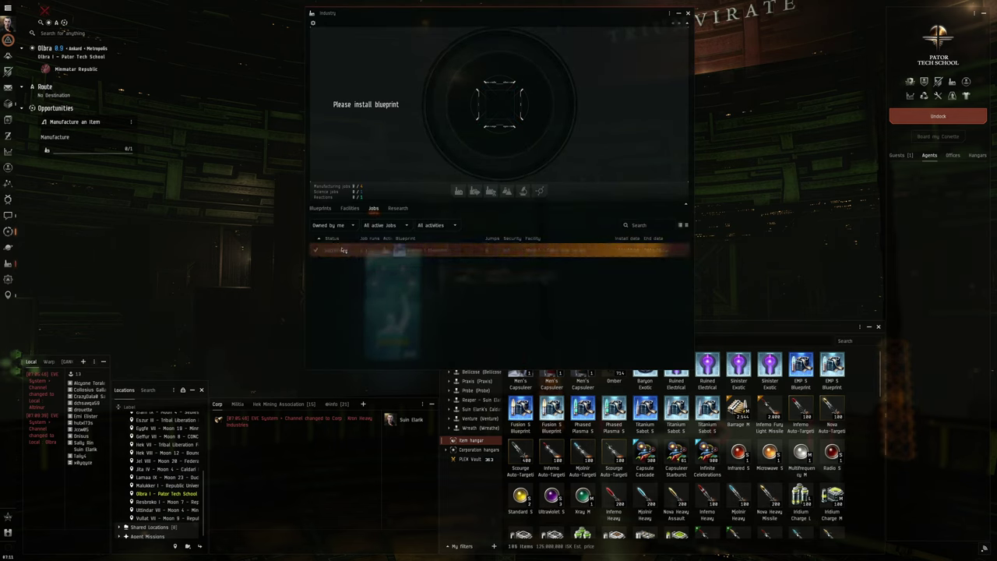
pyautogui.click(320, 208)
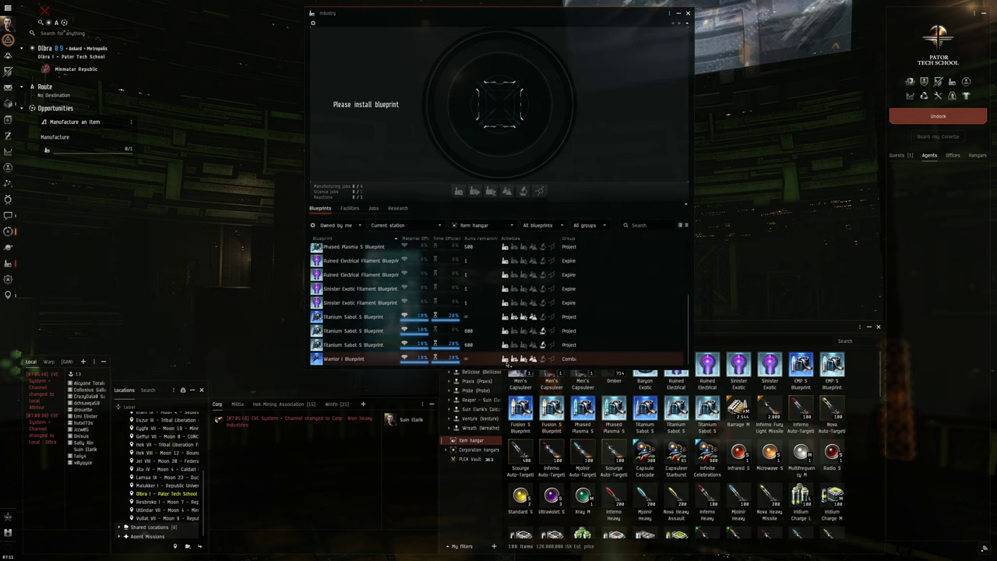
pyautogui.click(505, 359)
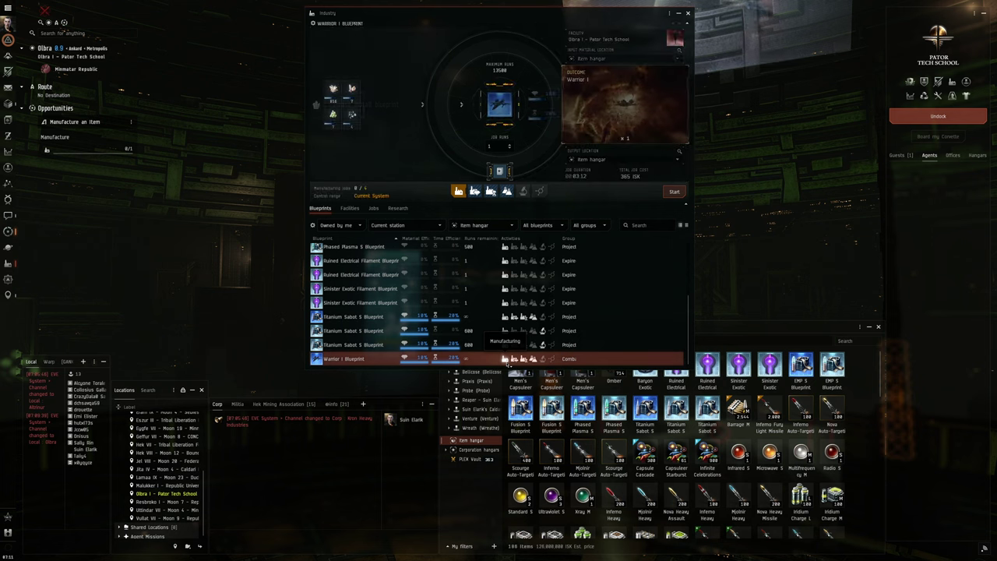
pyautogui.click(674, 192)
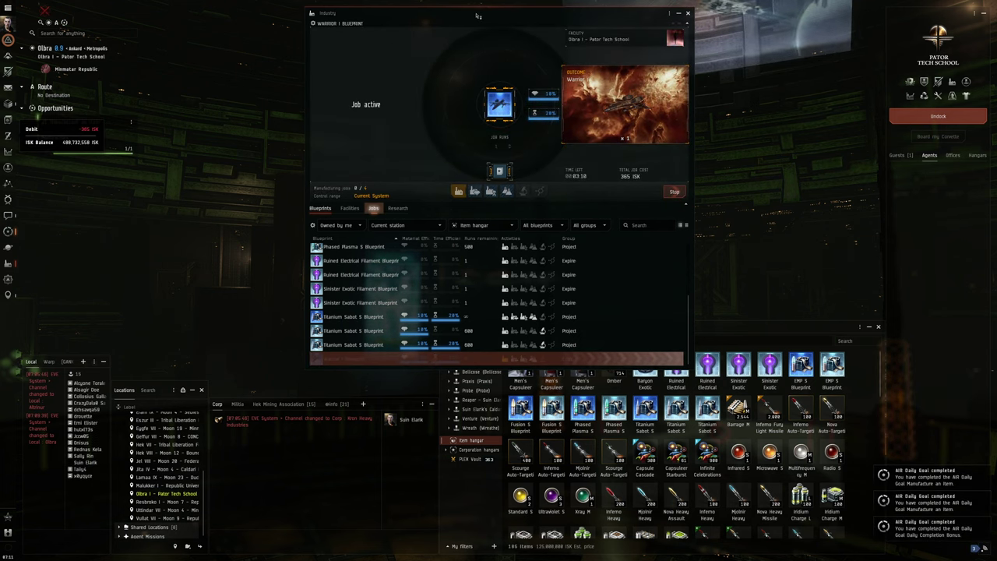
pyautogui.hotkey('ctrl', 'w')
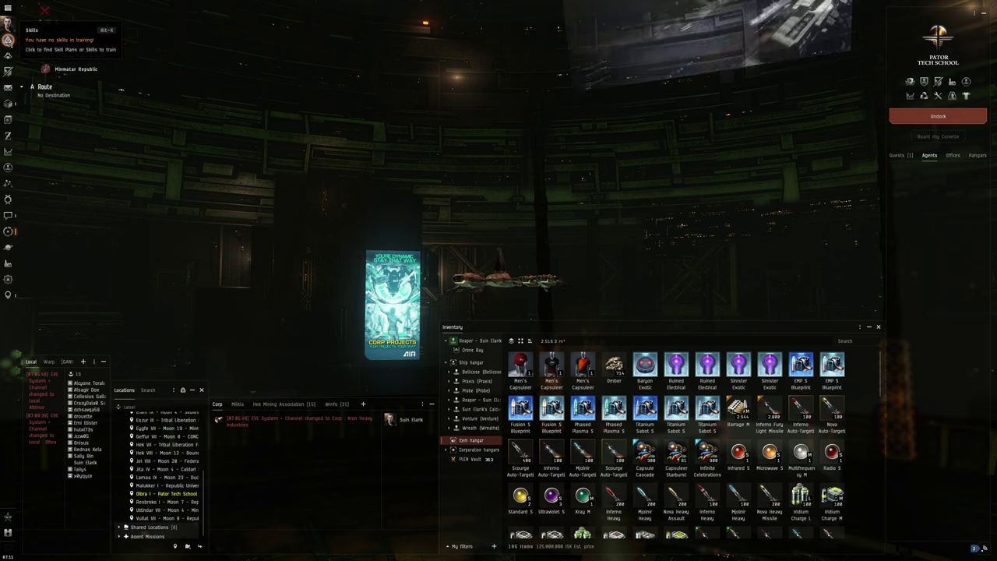
# Step: Claim the daily goal rewards for 1,000,000 ISK in Opportunities, then close the window
pyautogui.click(8, 231)
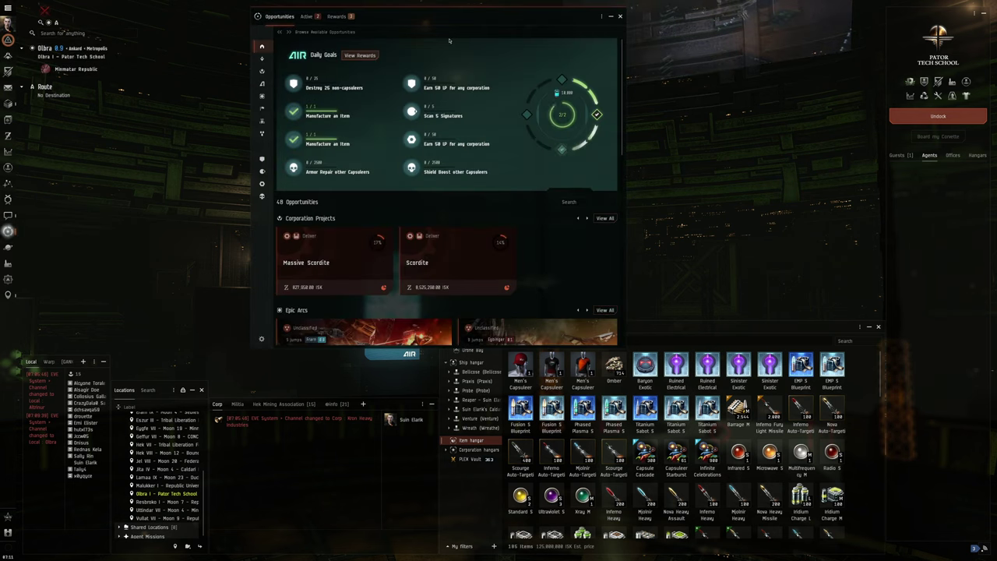
pyautogui.click(338, 15)
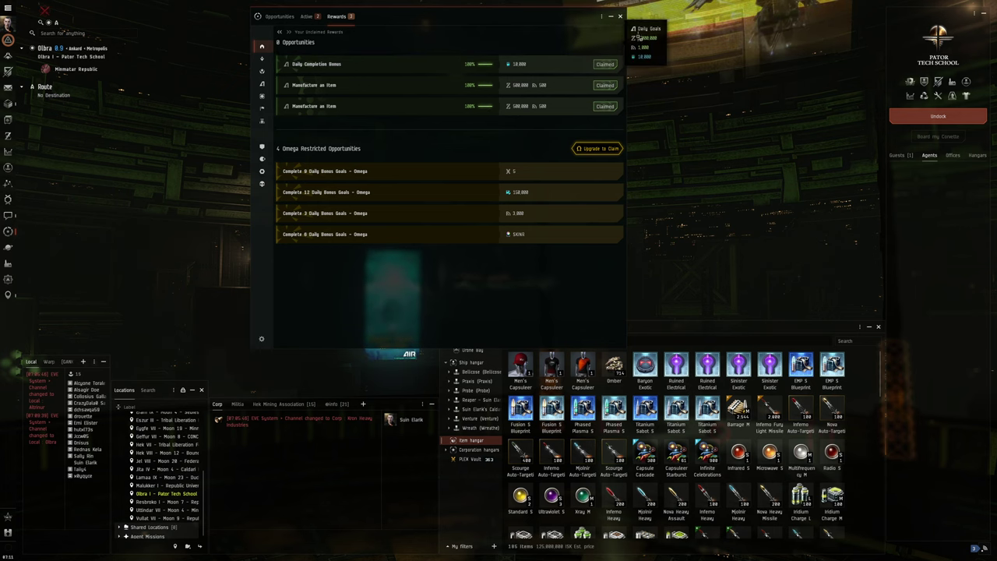
pyautogui.click(619, 15)
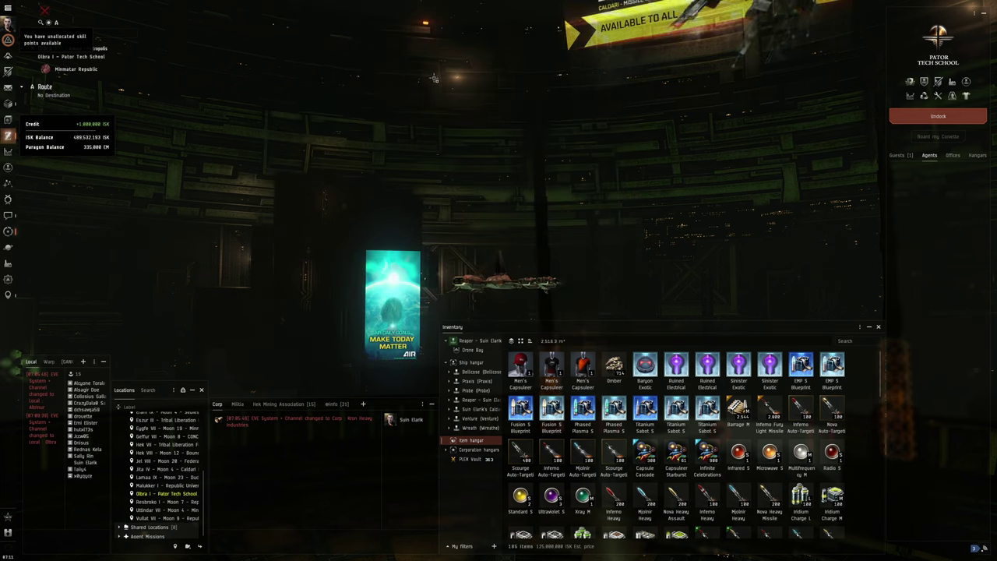